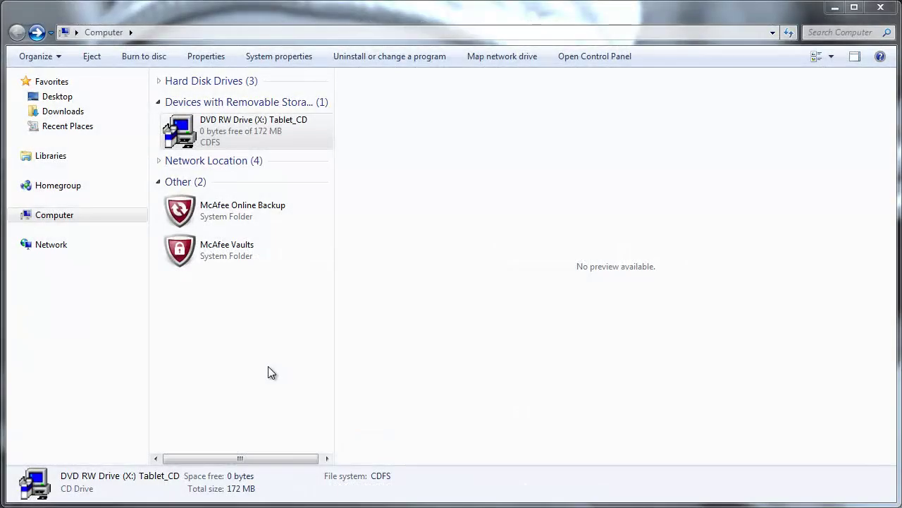
# Open the Tablet_CD disc and launch its Install application
pyautogui.doubleClick(203, 130)
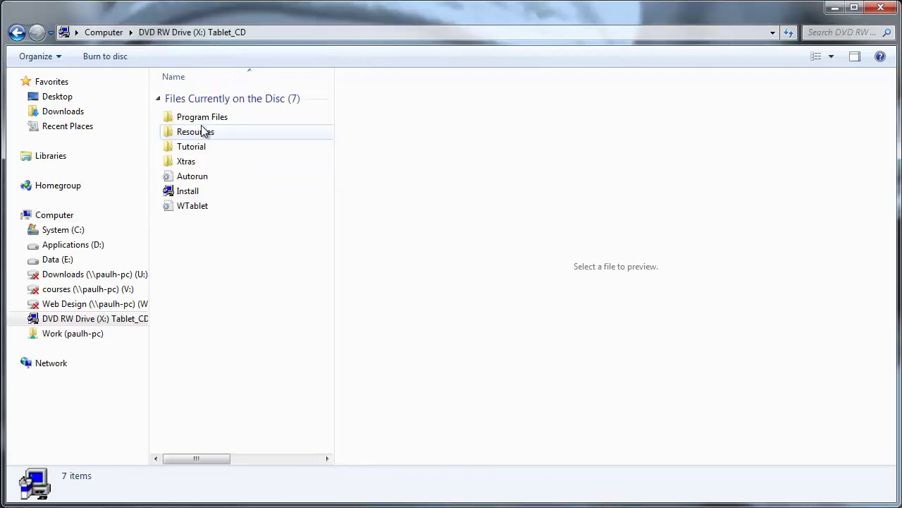
pyautogui.click(181, 193)
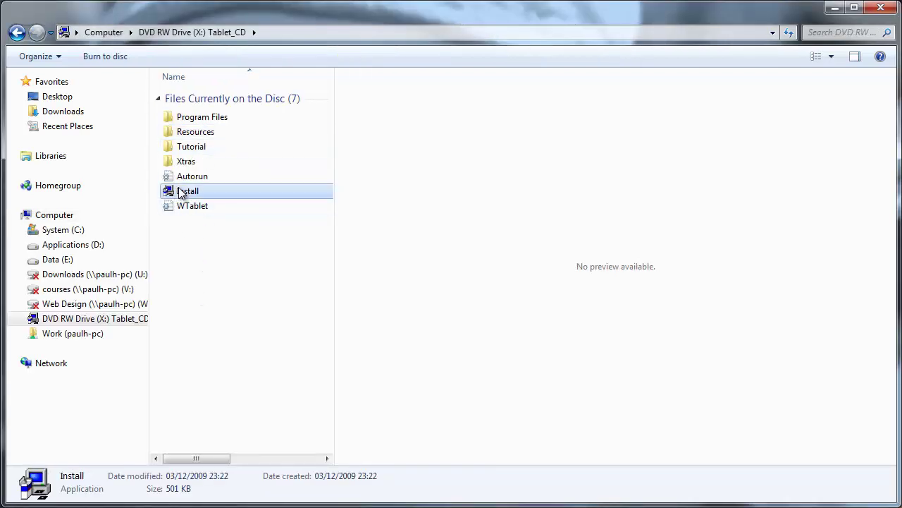
pyautogui.doubleClick(180, 193)
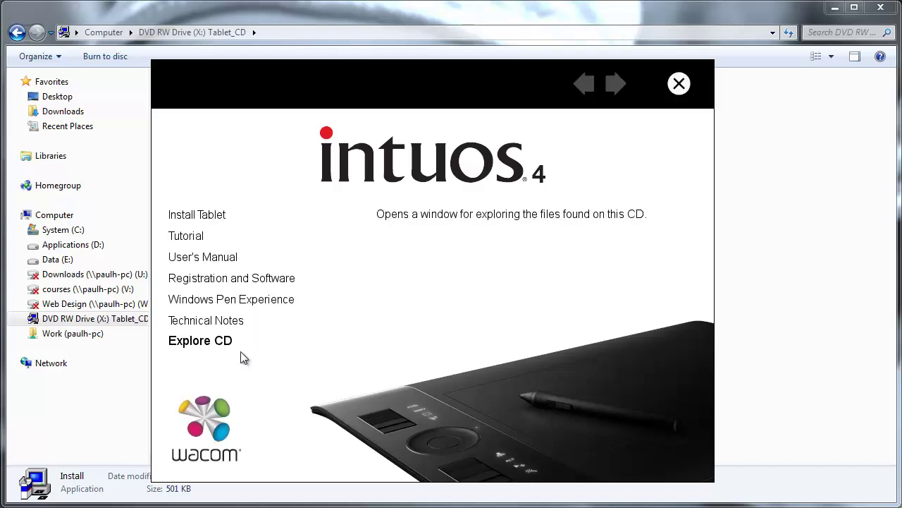
# Choose Install Tablet with Left Handed orientation and advance to the licence agreement
pyautogui.click(200, 222)
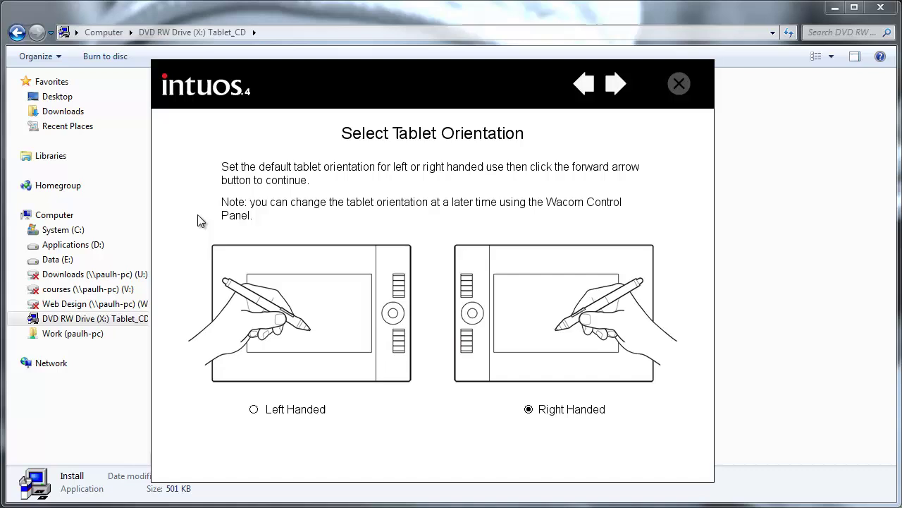
pyautogui.click(255, 411)
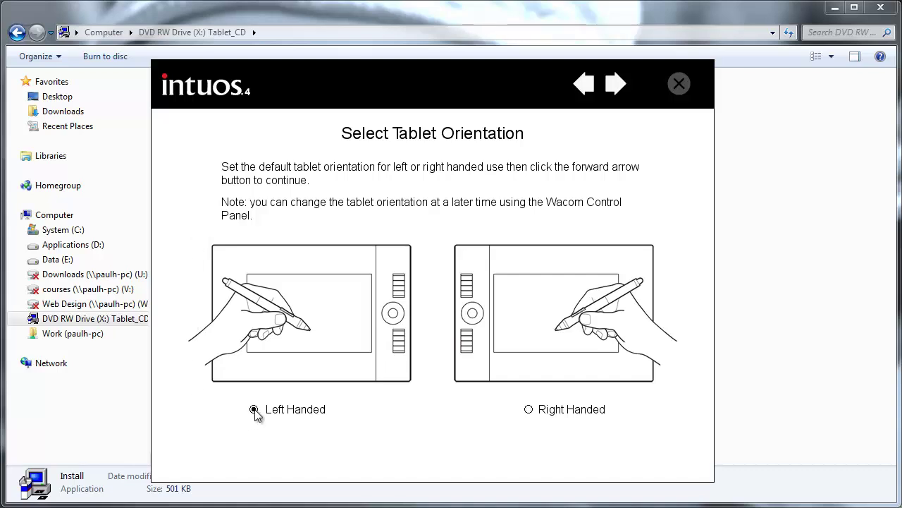
pyautogui.click(615, 84)
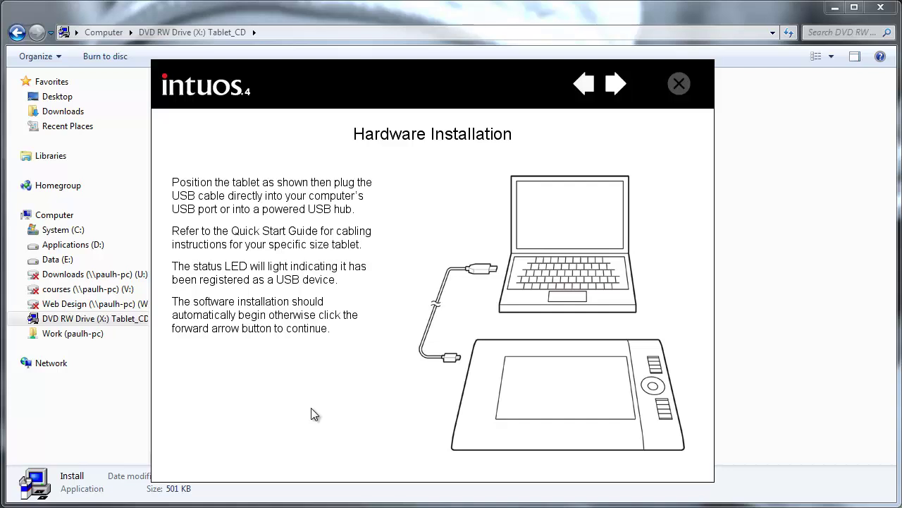
pyautogui.click(615, 85)
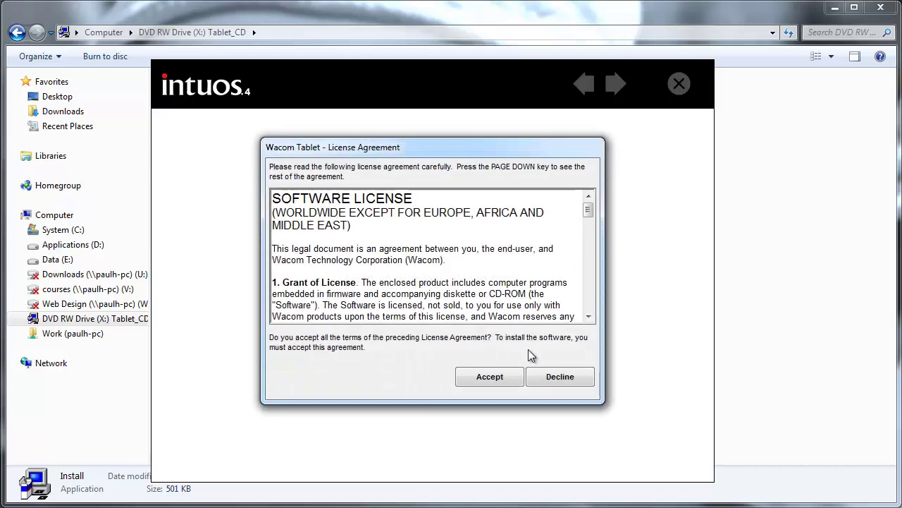
# Accept the Wacom tablet licence agreement so the pen tablet driver installs
pyautogui.click(490, 376)
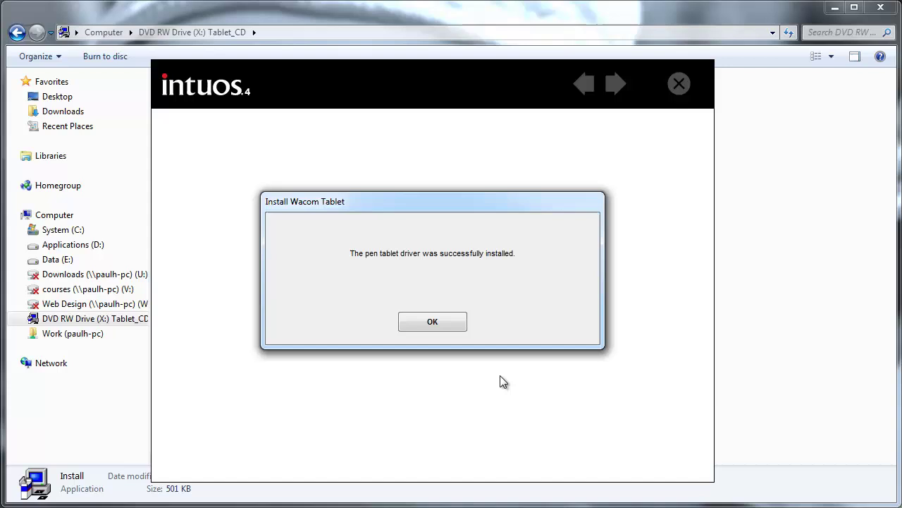
# Dismiss the installation success message and review the top ExpressKey's functions without changing them
pyautogui.click(441, 324)
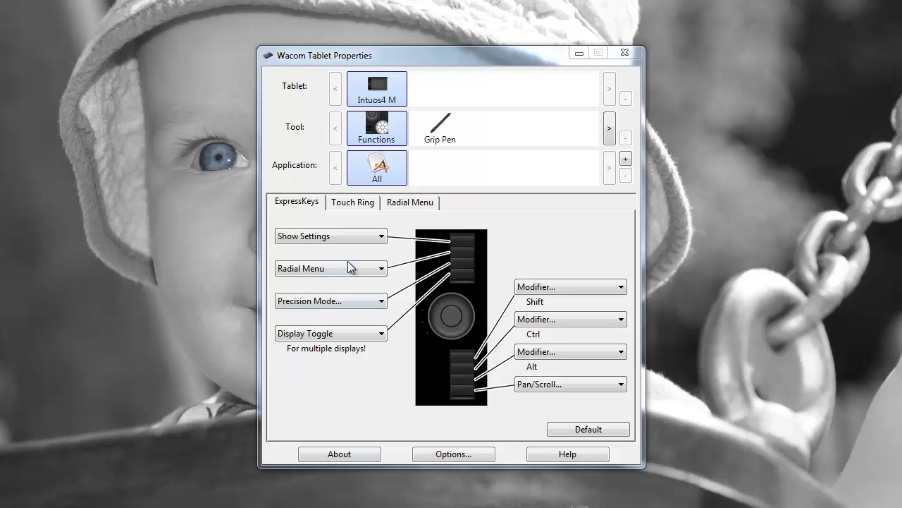
pyautogui.click(384, 237)
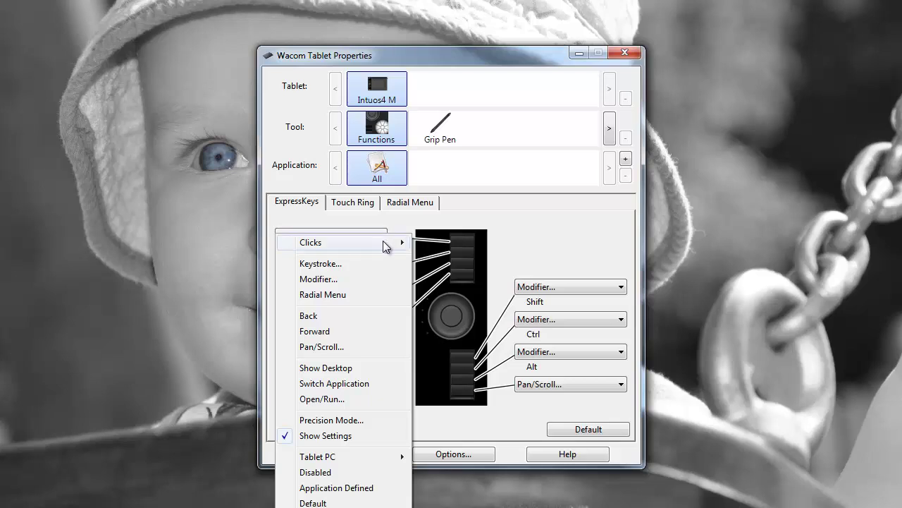
pyautogui.moveTo(383, 242)
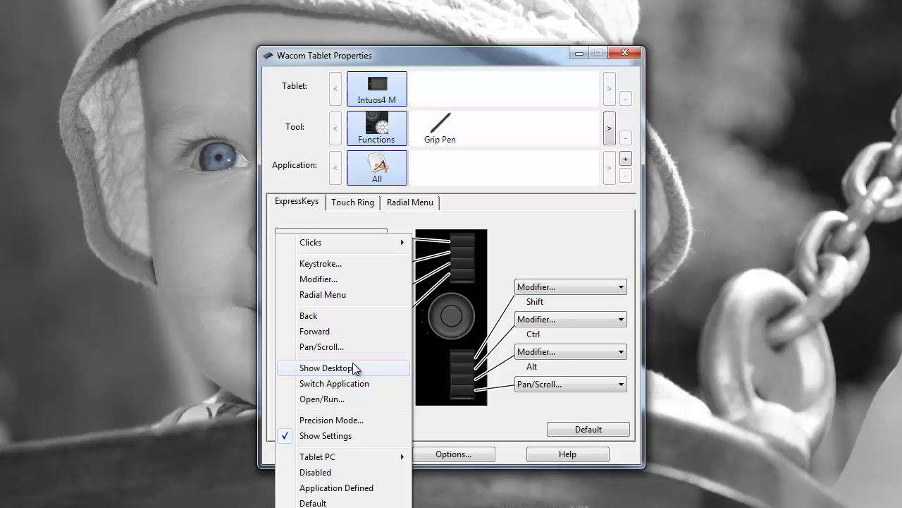
pyautogui.moveTo(353, 455)
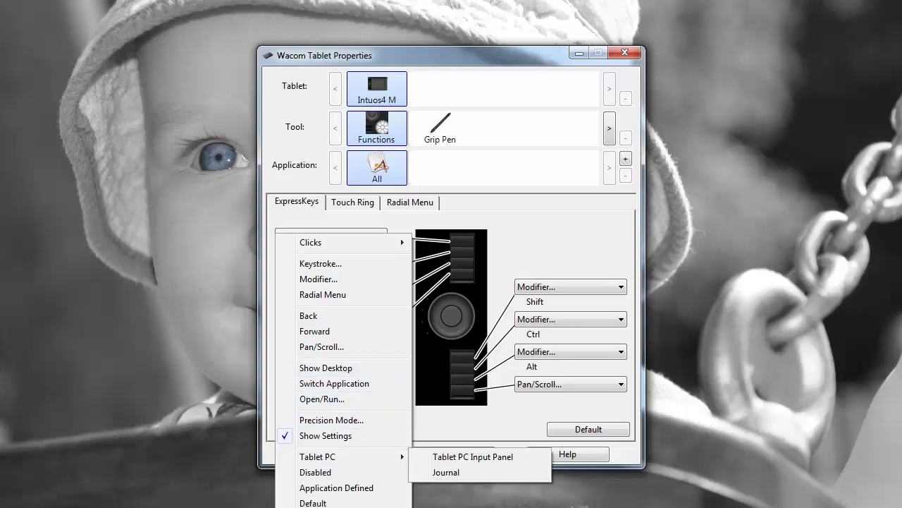
pyautogui.click(515, 227)
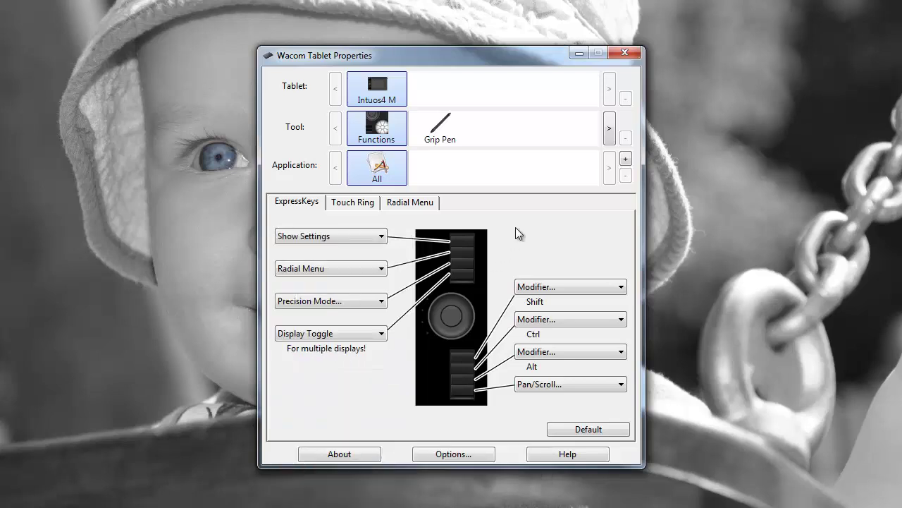
# Check the second ExpressKey (Radial Menu) and Modifier function lists unchanged, then show Touch Ring settings
pyautogui.click(379, 267)
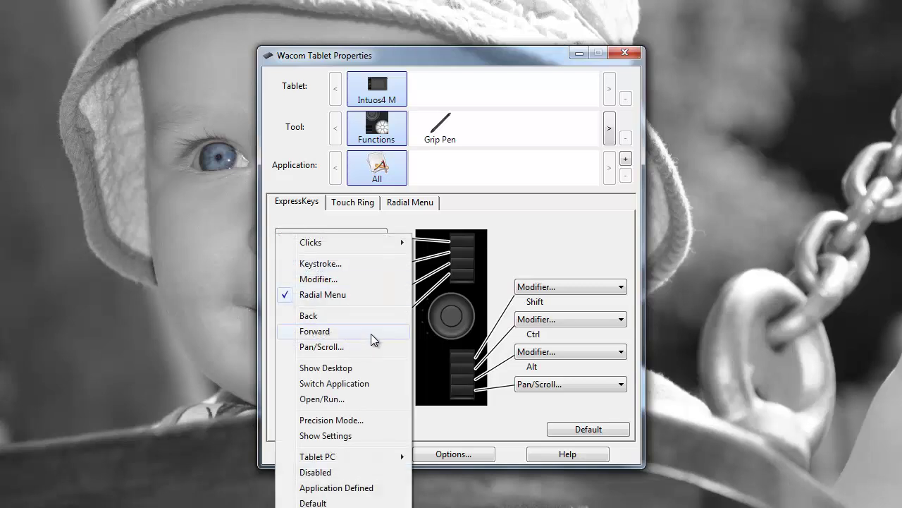
pyautogui.click(523, 233)
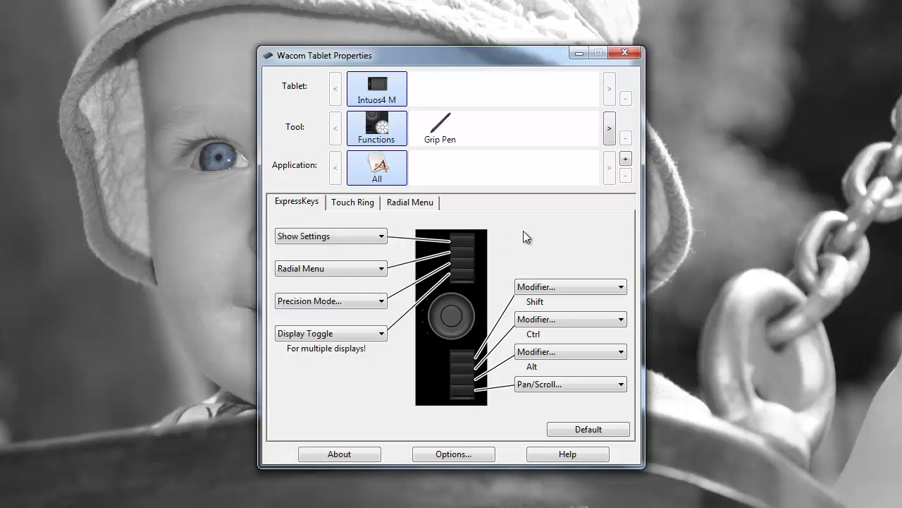
pyautogui.click(614, 286)
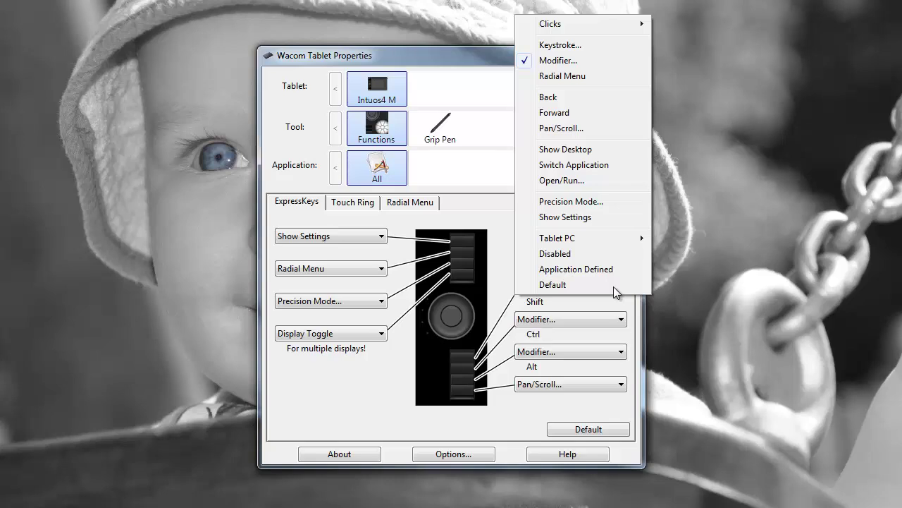
pyautogui.click(497, 228)
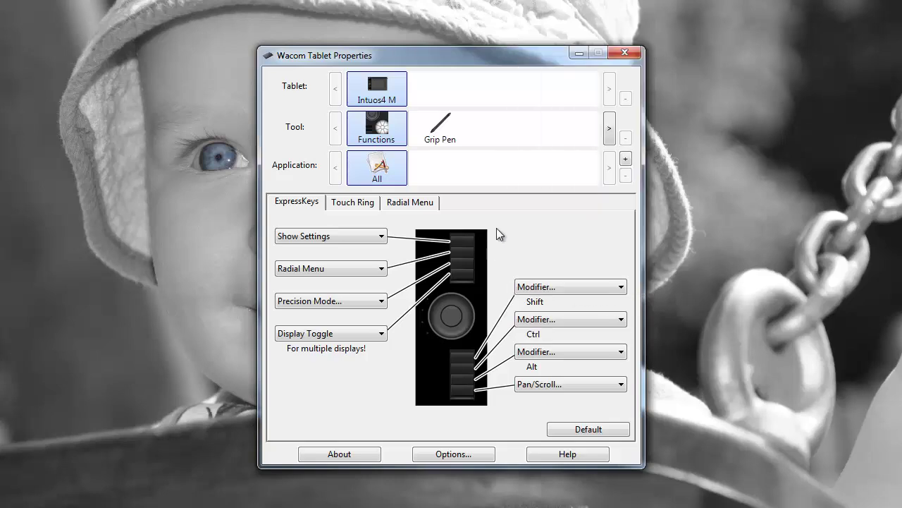
pyautogui.click(356, 203)
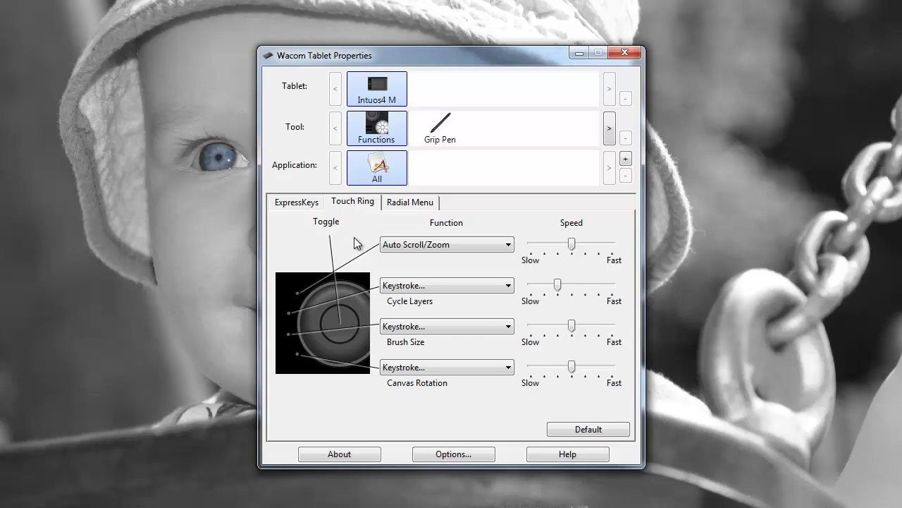
# Review the Touch Ring Auto Scroll/Zoom and Radial Menu Submenu functions unchanged, then show Grip Pen settings
pyautogui.click(508, 246)
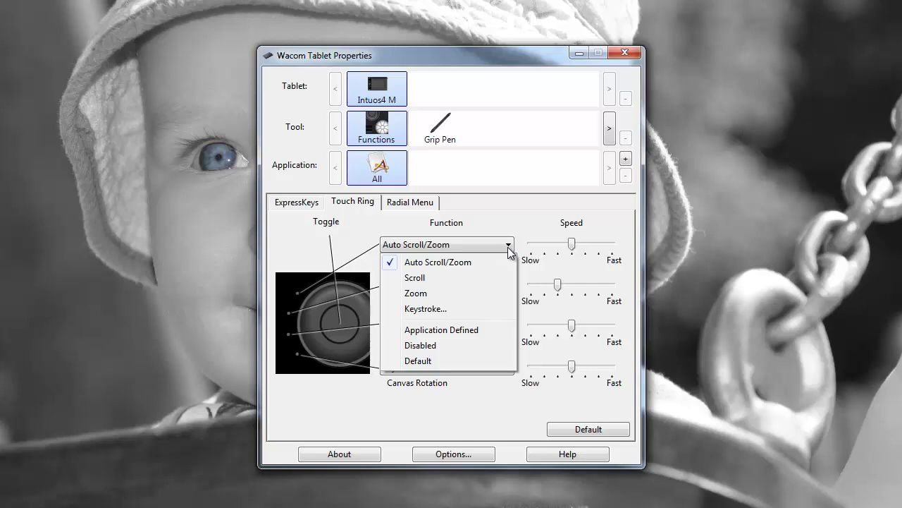
pyautogui.click(403, 202)
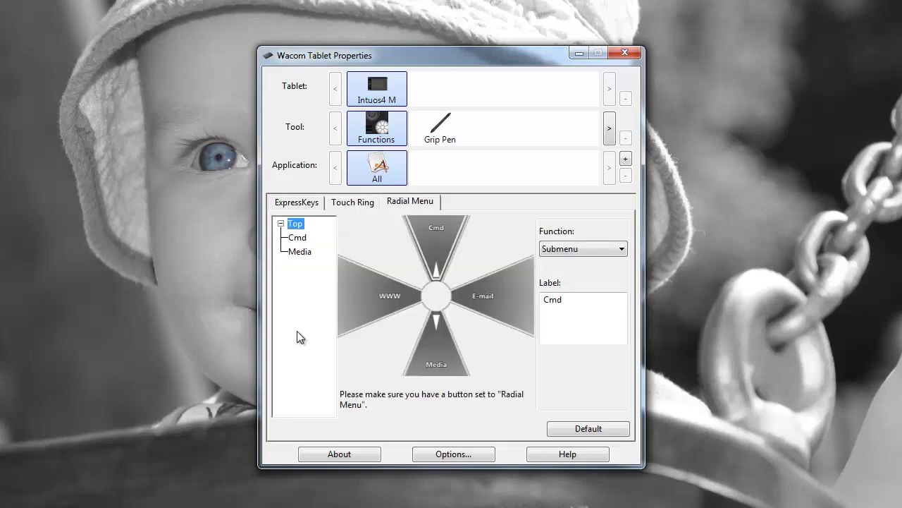
pyautogui.click(619, 251)
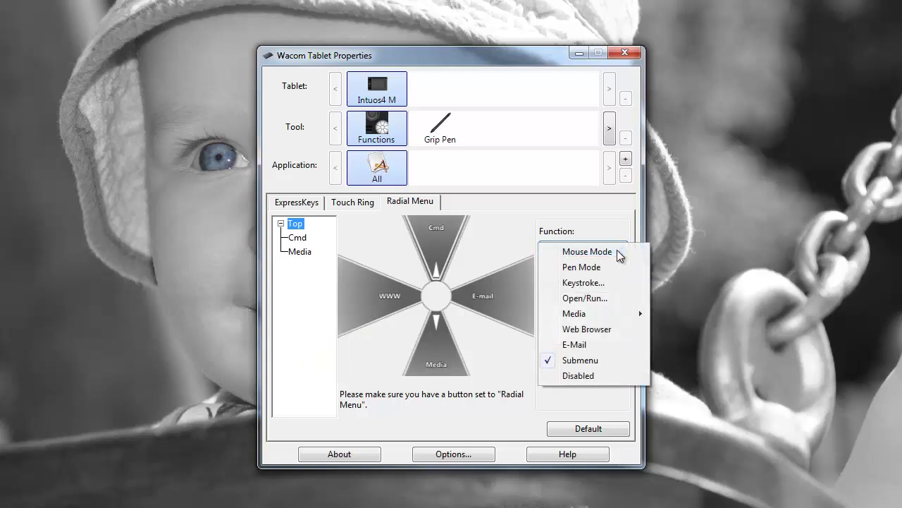
pyautogui.moveTo(605, 312)
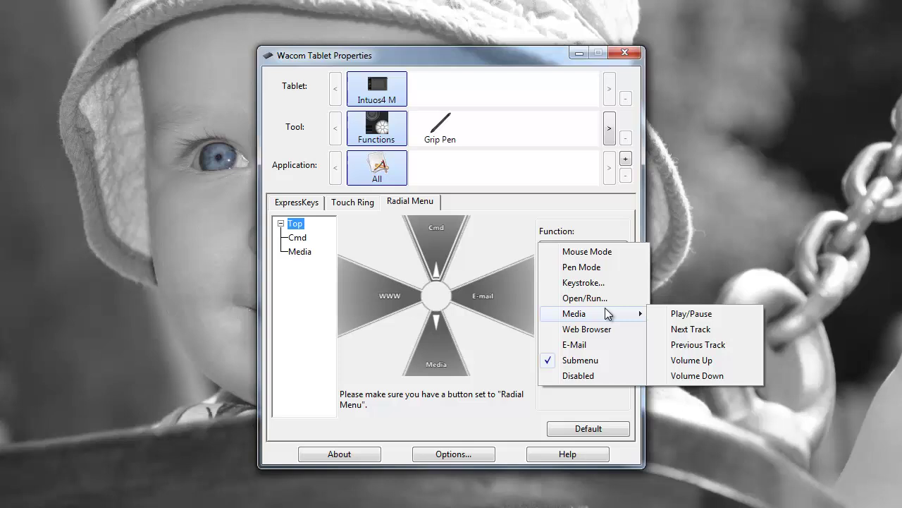
pyautogui.click(579, 209)
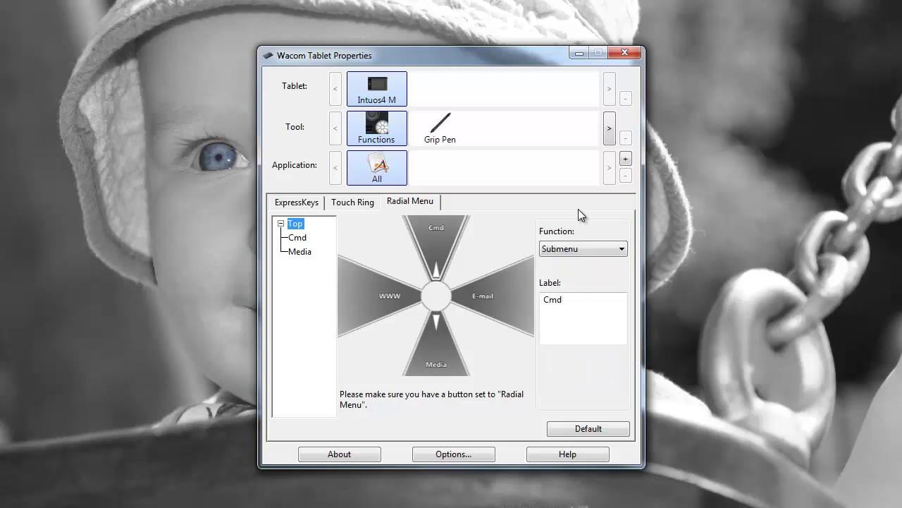
pyautogui.click(440, 127)
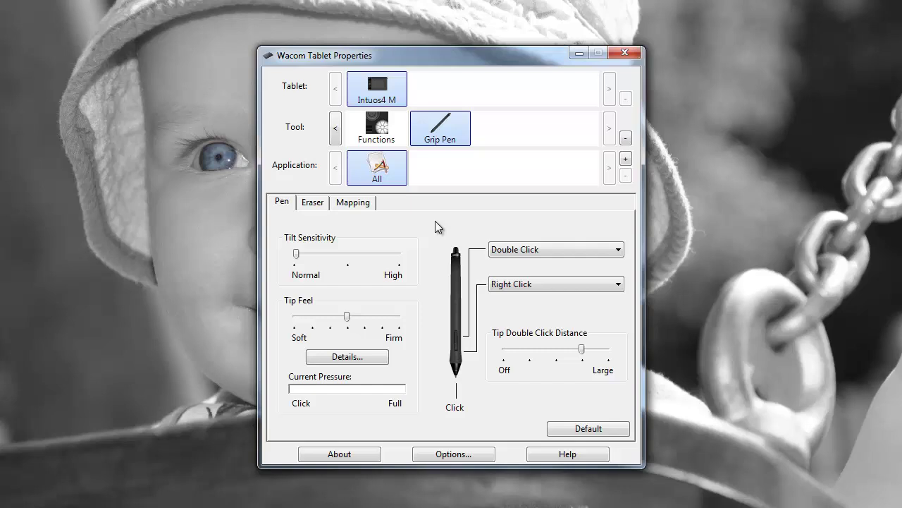
# Review the pen side-switch function lists, keeping Double Click and Right Click
pyautogui.click(606, 250)
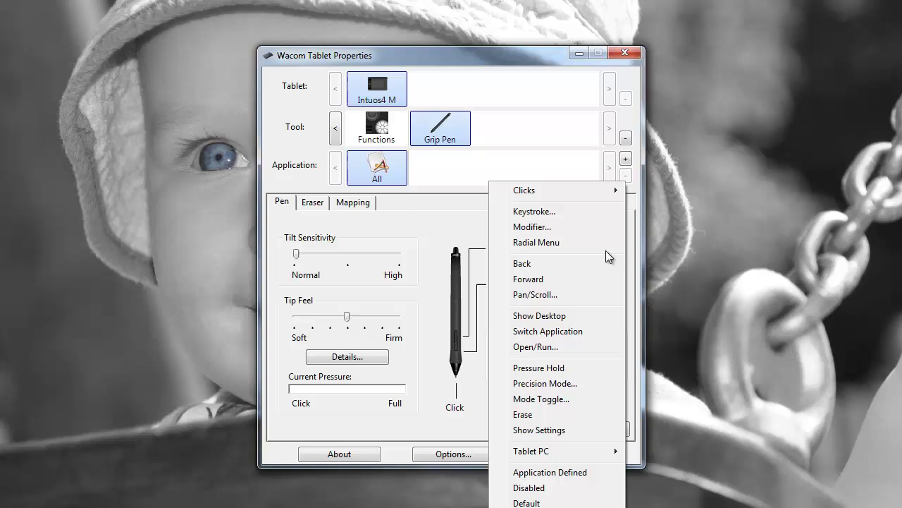
pyautogui.click(471, 227)
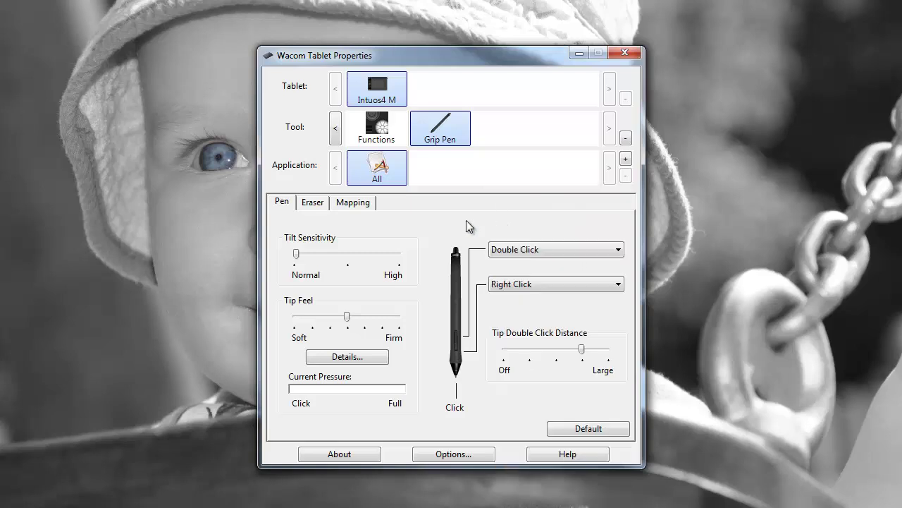
pyautogui.click(610, 284)
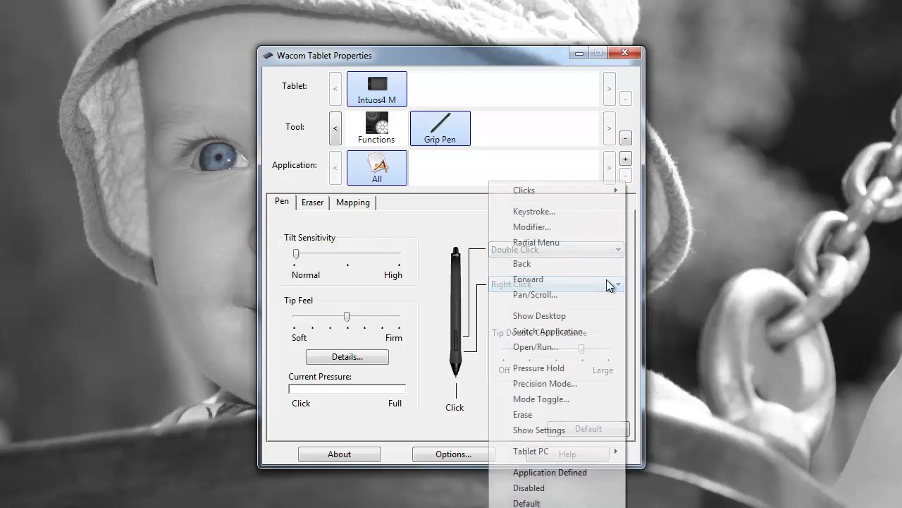
pyautogui.click(447, 238)
# Check the eraser's Erase function list unchanged, then show the pen's Mapping settings
pyautogui.click(312, 202)
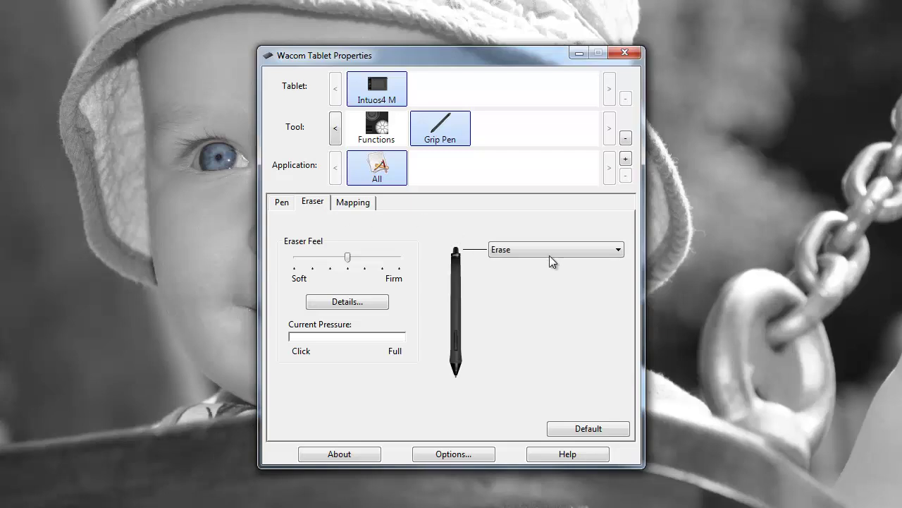
pyautogui.click(615, 258)
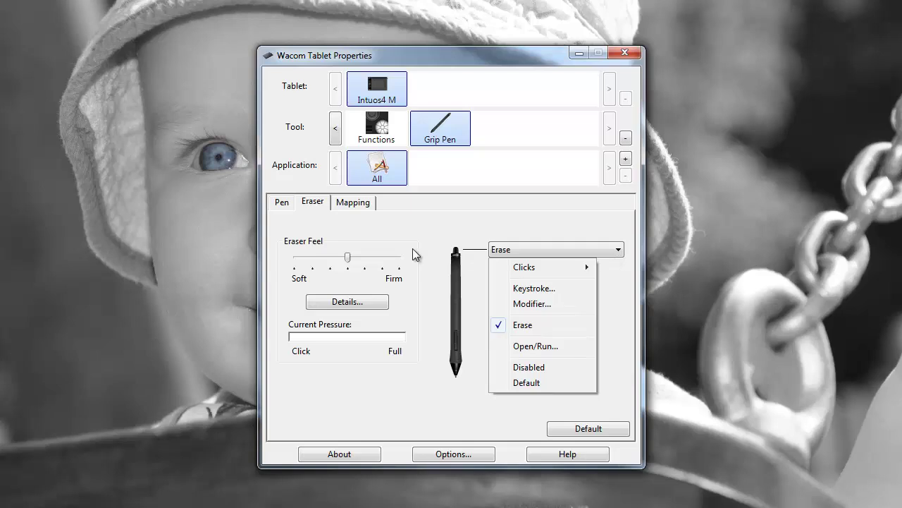
pyautogui.click(393, 225)
pyautogui.click(357, 207)
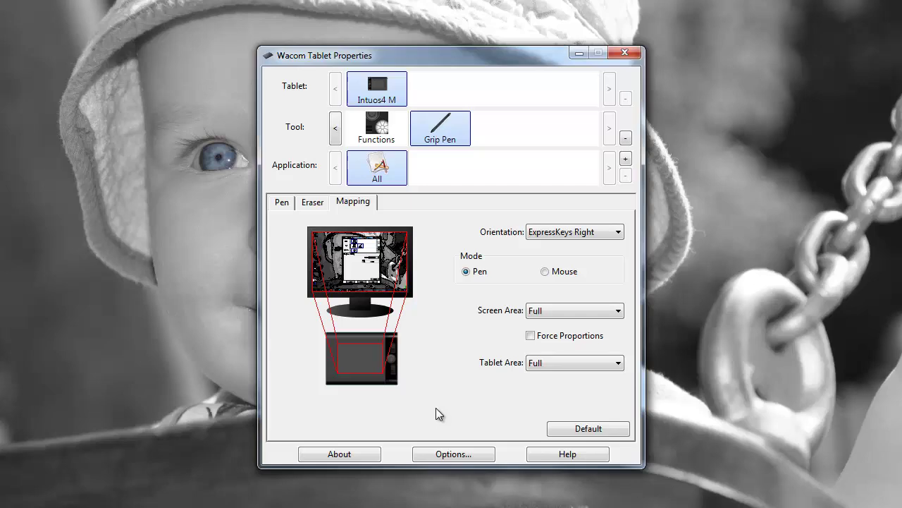
pyautogui.click(447, 455)
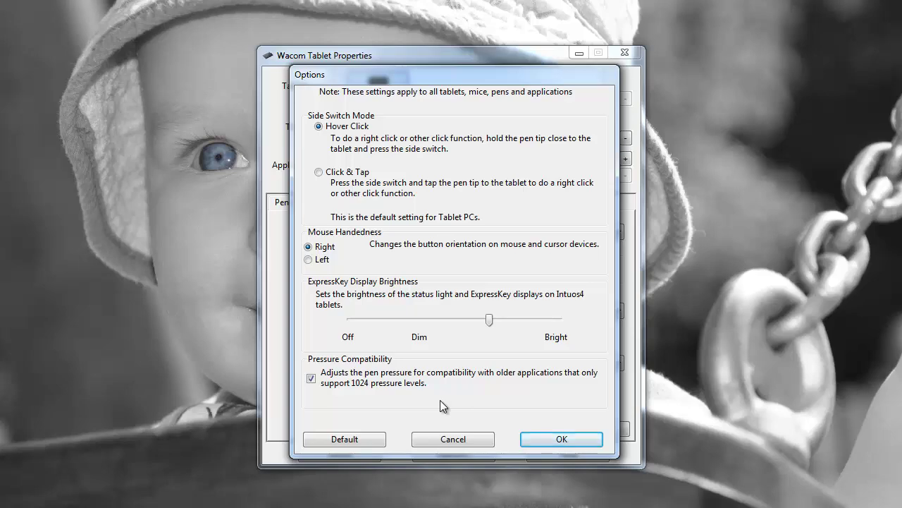
pyautogui.click(478, 438)
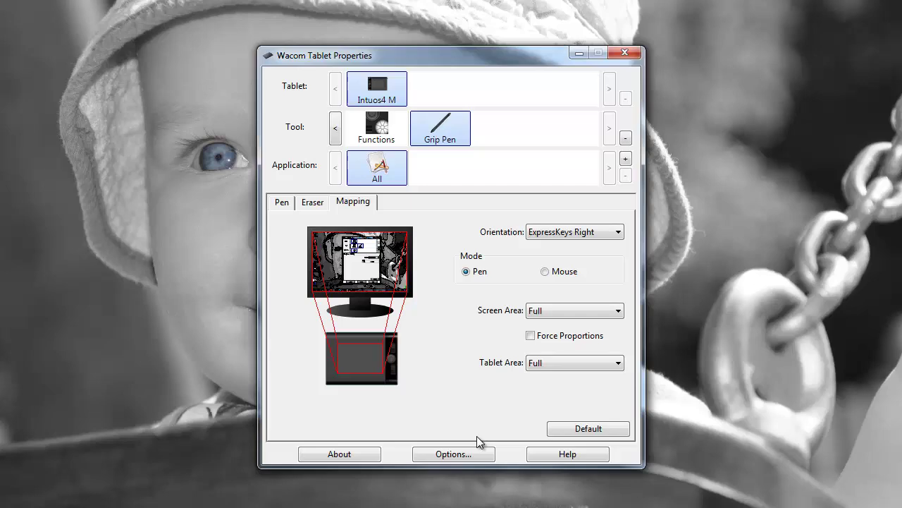